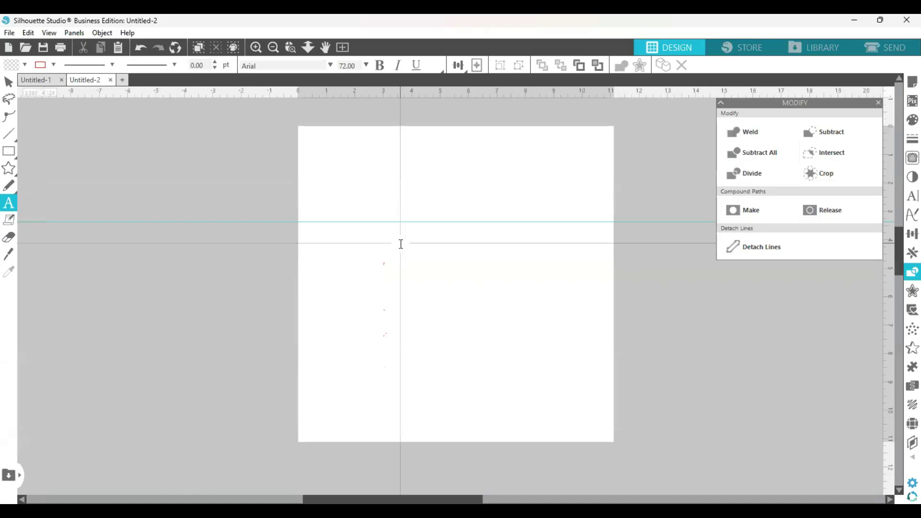
# Create a text object containing the letter S near the page centre
pyautogui.press('v')
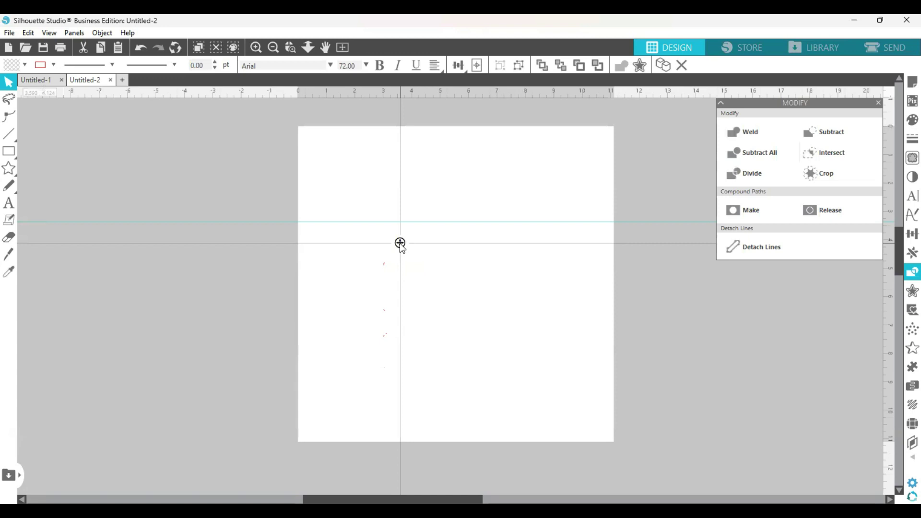
pyautogui.click(400, 243)
pyautogui.write('S')
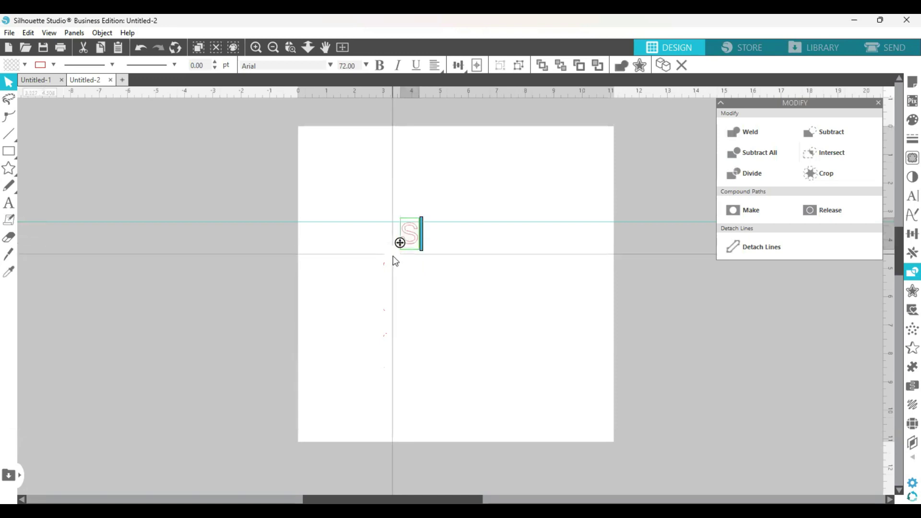
pyautogui.click(393, 255)
pyautogui.click(411, 243)
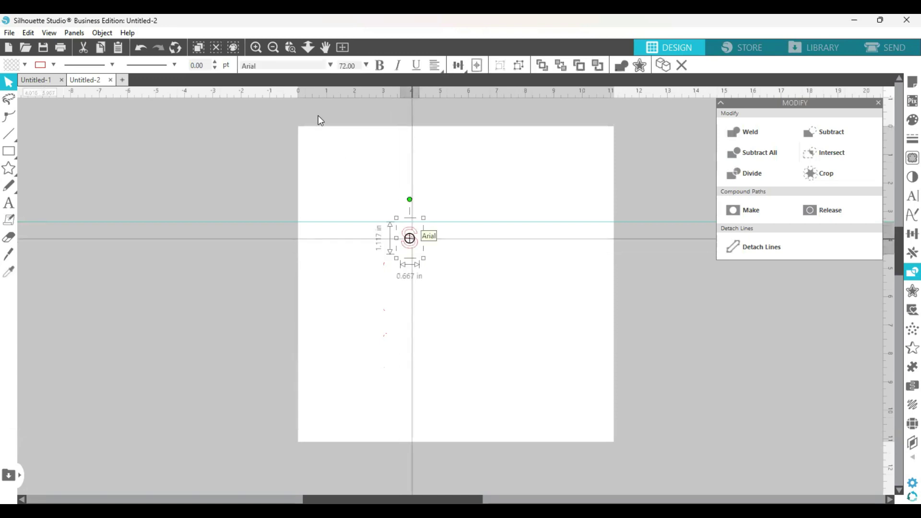
# Set the S to the Freshman font and enlarge it to about 4.7 by 6.8 inches
pyautogui.click(247, 66)
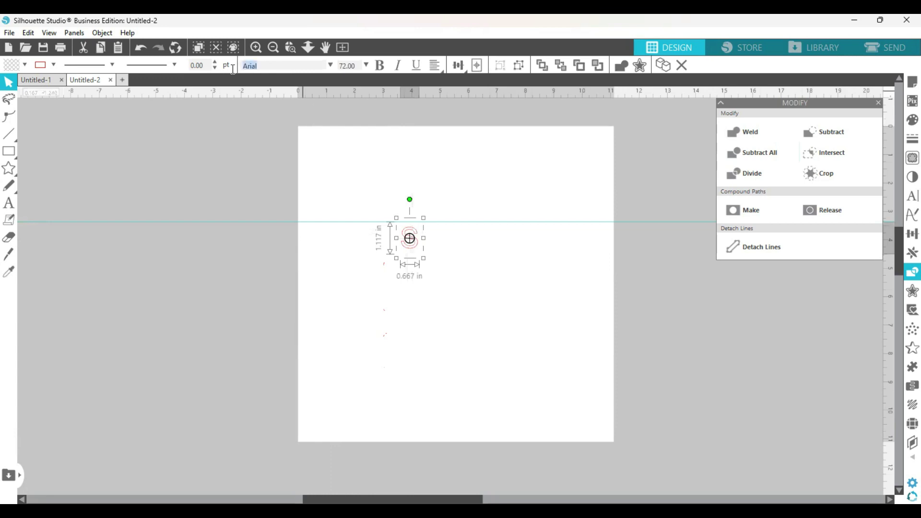
pyautogui.write('freshman')
pyautogui.press('Return')
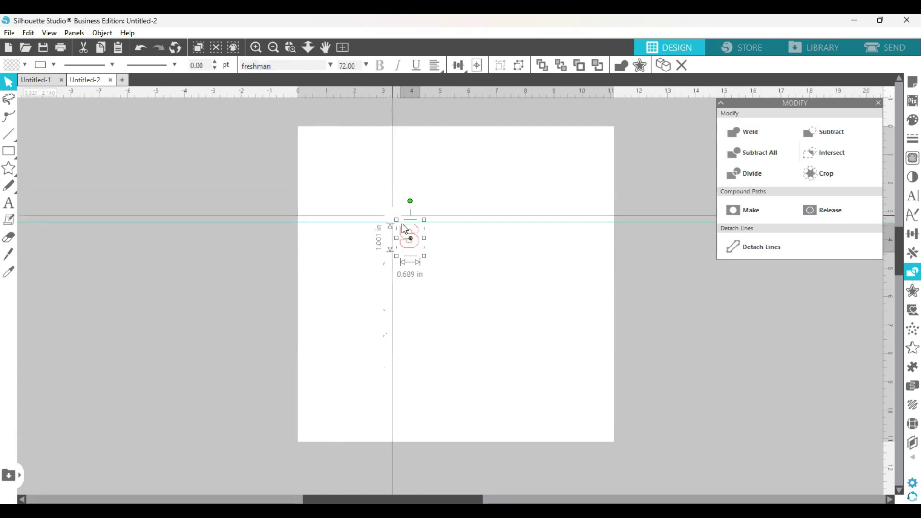
pyautogui.moveTo(424, 257); pyautogui.dragTo(577, 399)
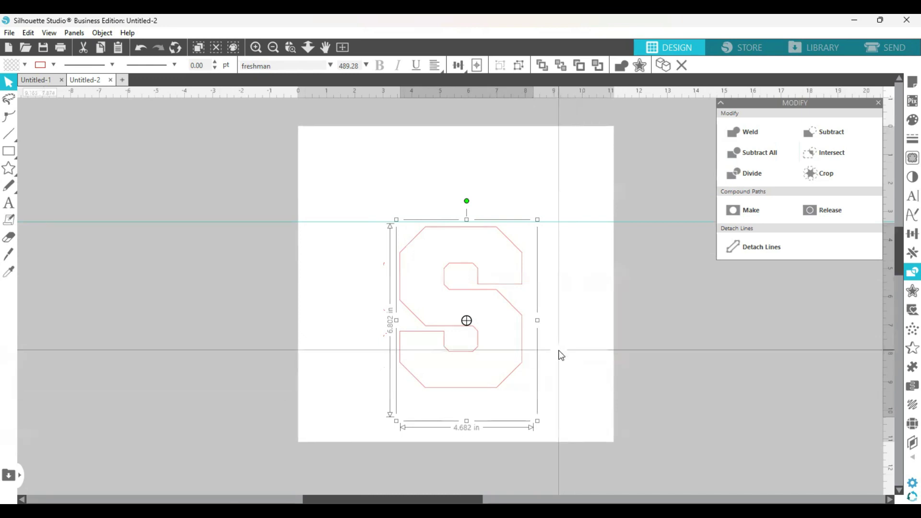
# Fill the S red, shift it up and left, and enlarge it
pyautogui.click(911, 121)
pyautogui.click(734, 192)
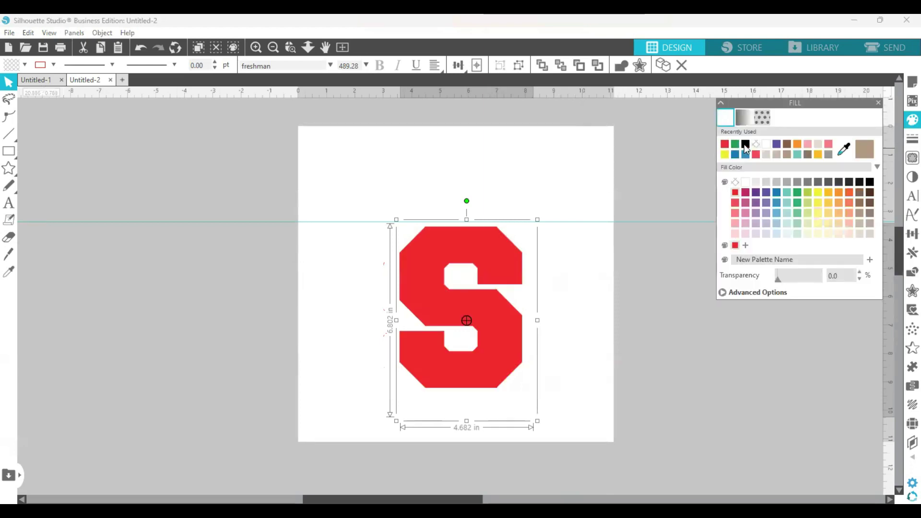
pyautogui.moveTo(499, 249); pyautogui.dragTo(481, 200)
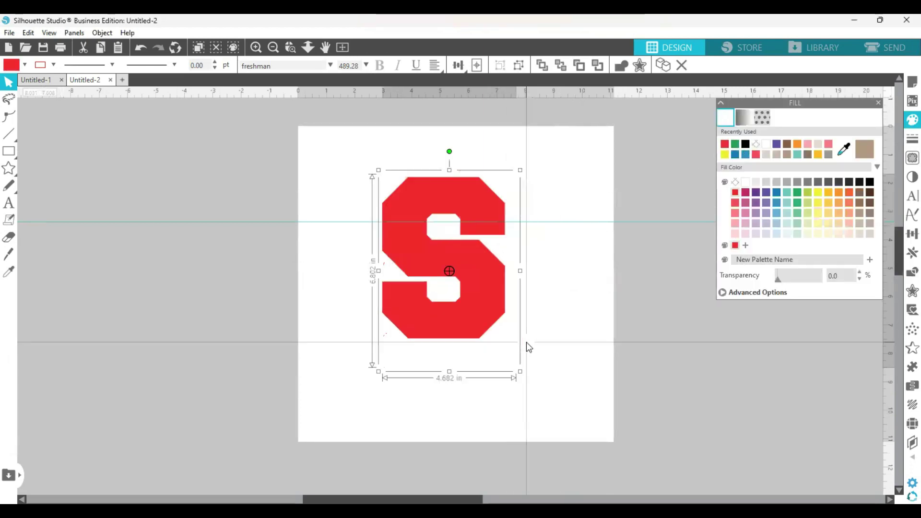
pyautogui.moveTo(519, 370); pyautogui.dragTo(550, 404)
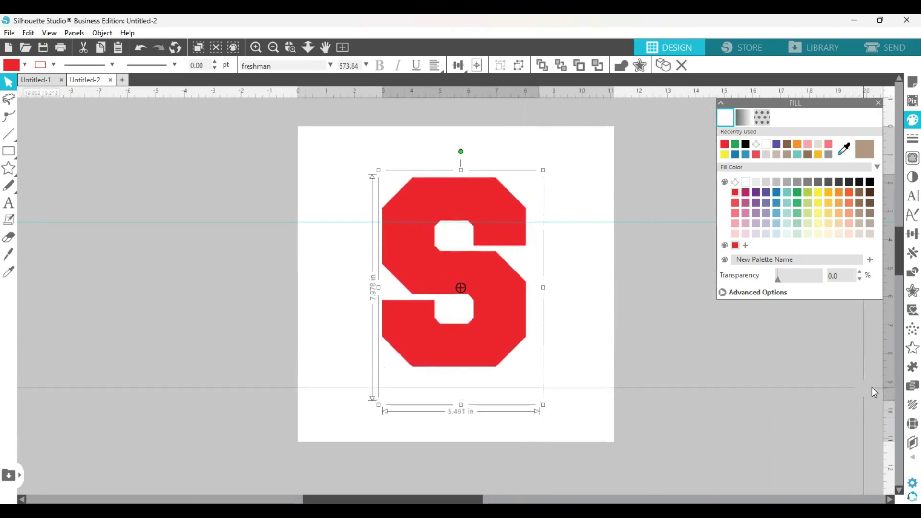
# Add a black 0.125 in offset outline and move the red S beside it
pyautogui.click(904, 289)
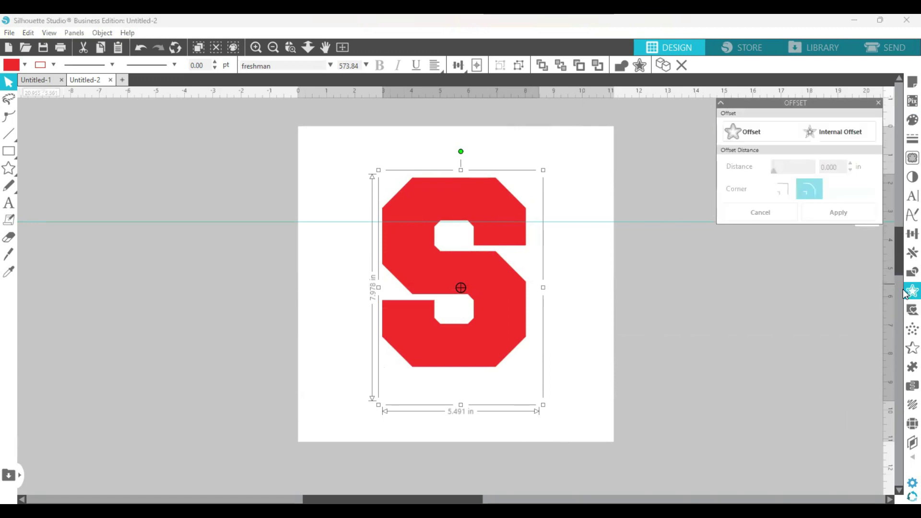
pyautogui.click(744, 134)
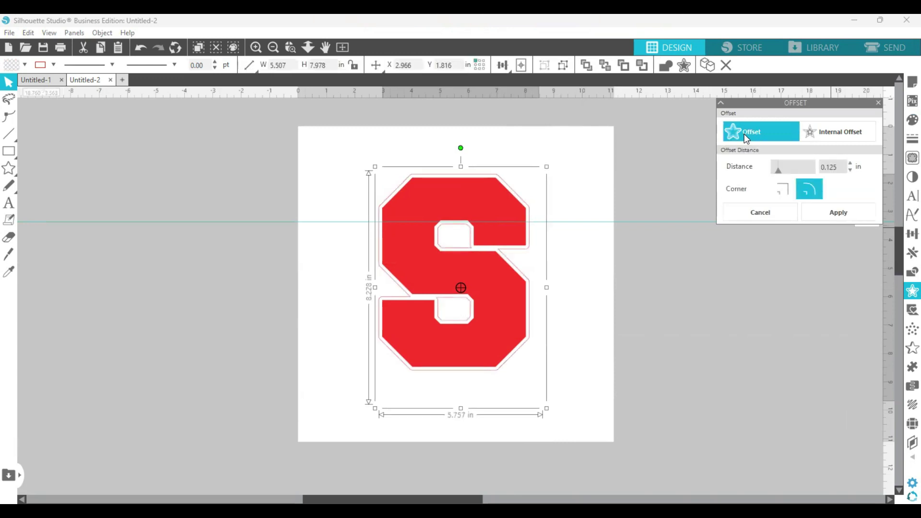
pyautogui.click(905, 121)
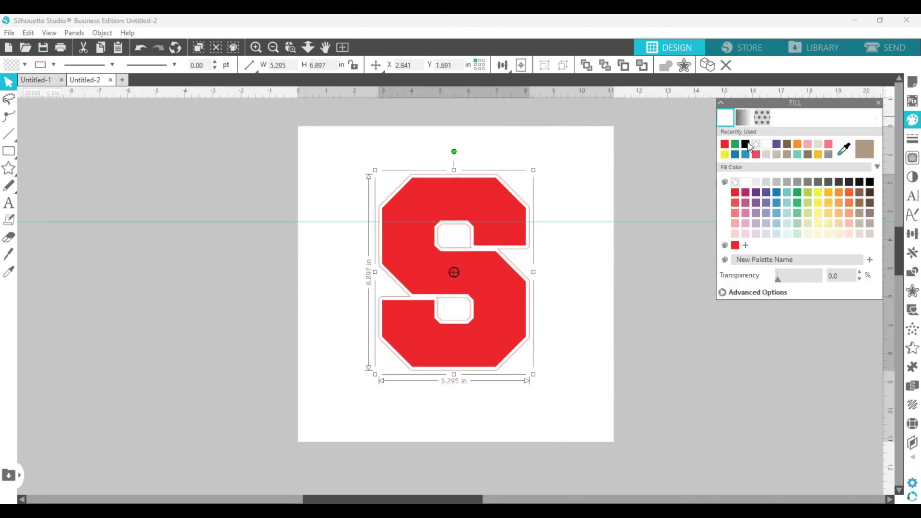
pyautogui.click(746, 144)
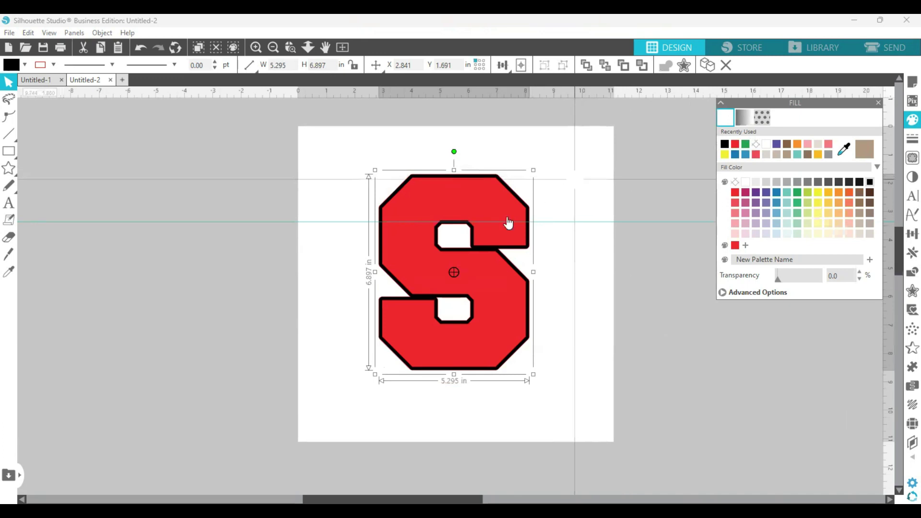
pyautogui.moveTo(529, 221); pyautogui.dragTo(677, 213)
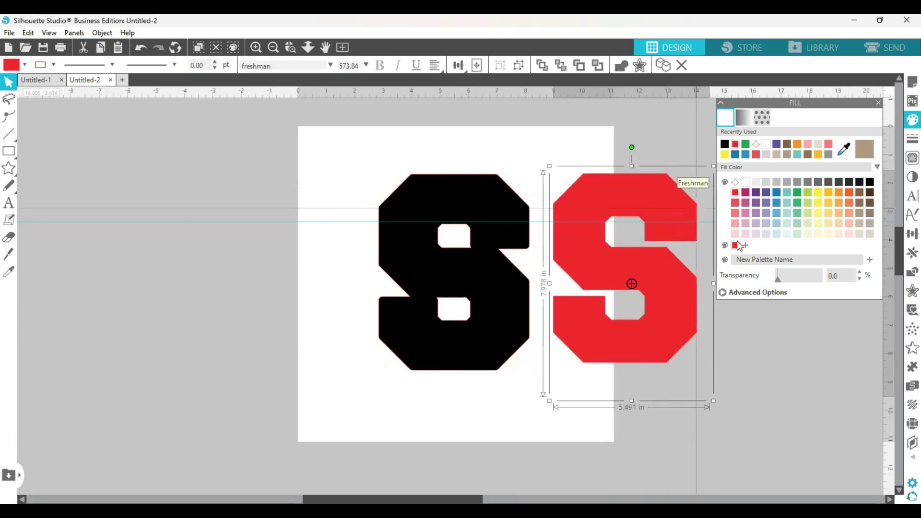
# Add a 0.125 in sharp-corner internal offset inside the red S, fill it green, and deselect
pyautogui.click(903, 293)
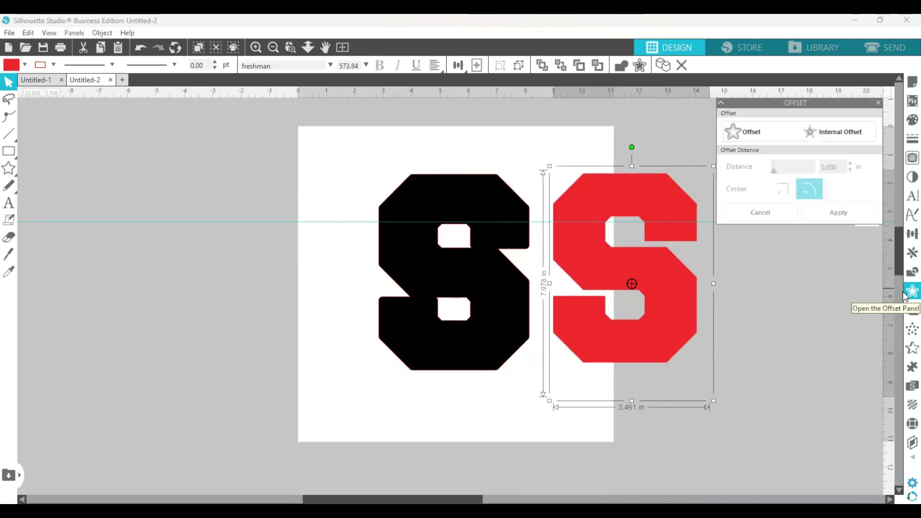
pyautogui.click(840, 134)
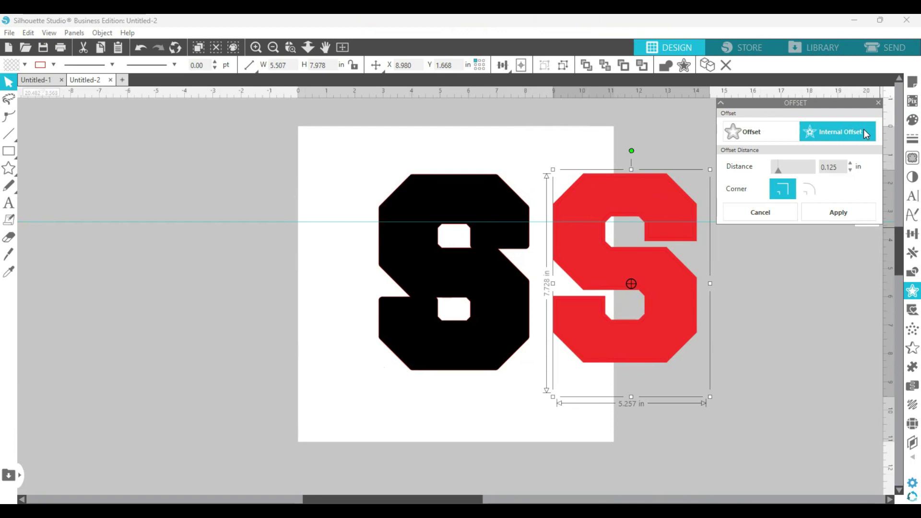
pyautogui.click(911, 120)
pyautogui.click(746, 145)
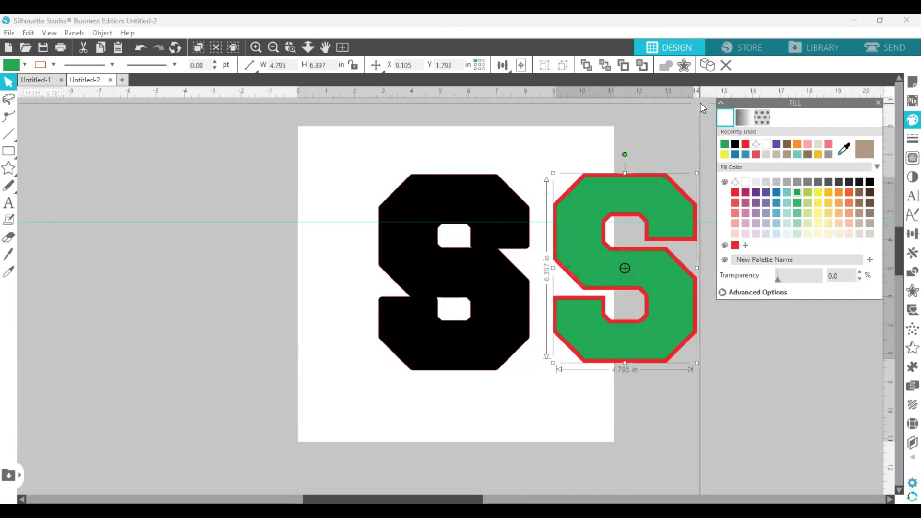
pyautogui.click(643, 122)
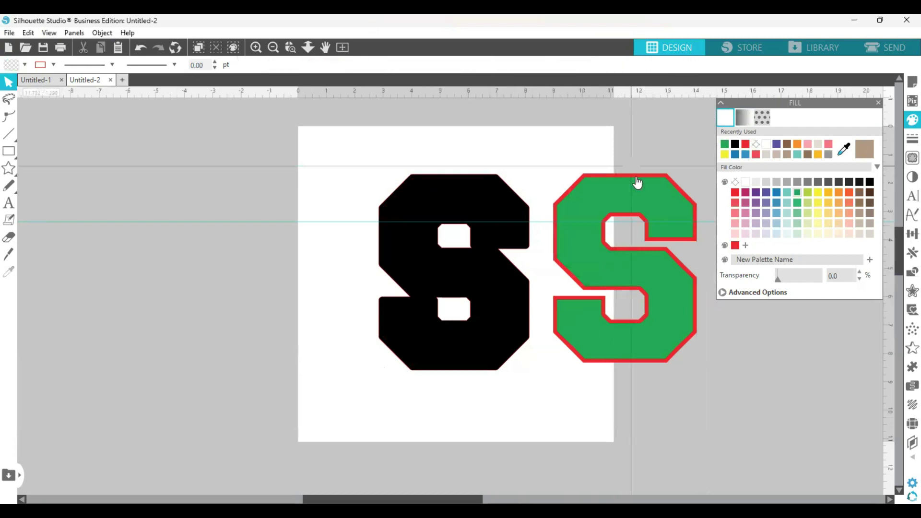
# Stack the green-and-red S onto the black offset outline
pyautogui.click(599, 182)
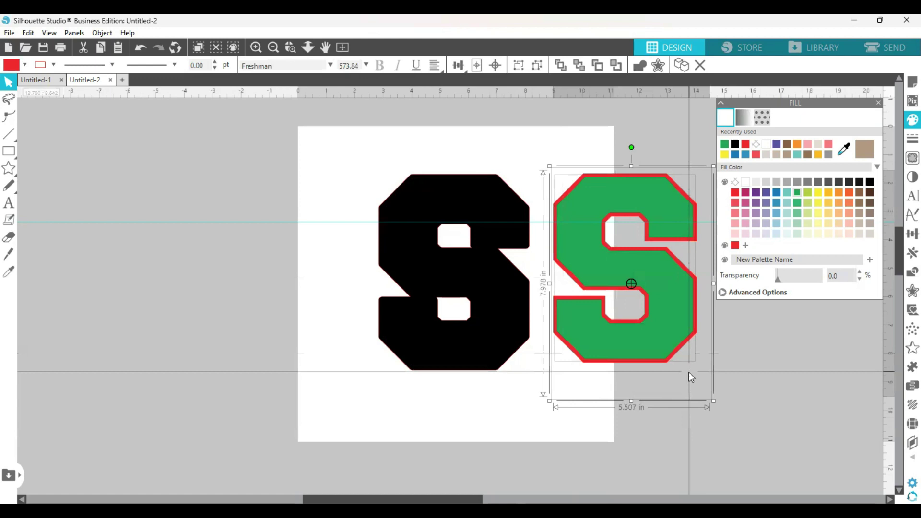
pyautogui.moveTo(676, 354); pyautogui.dragTo(492, 353)
pyautogui.click(314, 253)
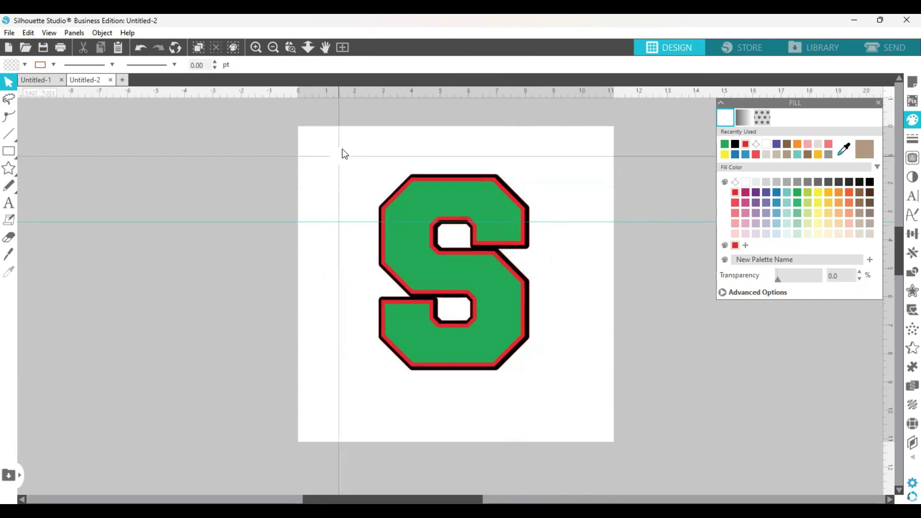
# Try centring the S layers via toolbar Align Center and Object > Align, undoing both
pyautogui.click(541, 251)
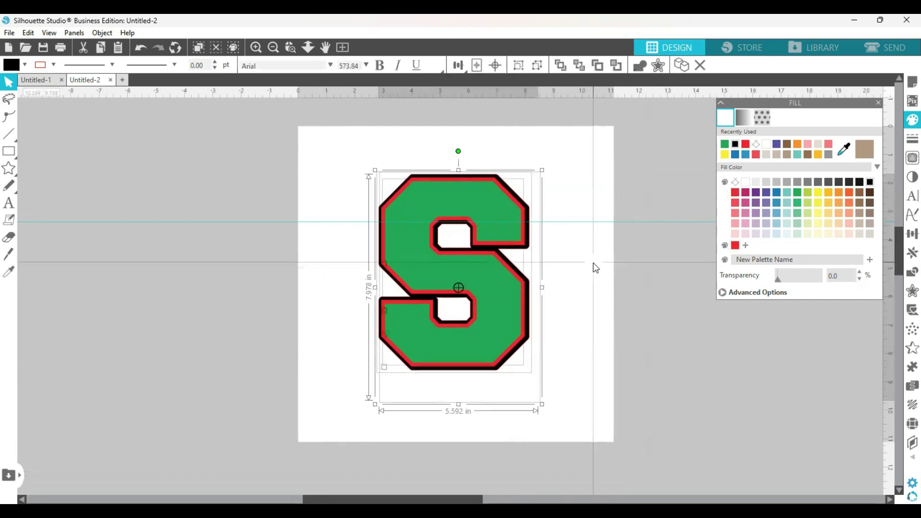
pyautogui.click(494, 66)
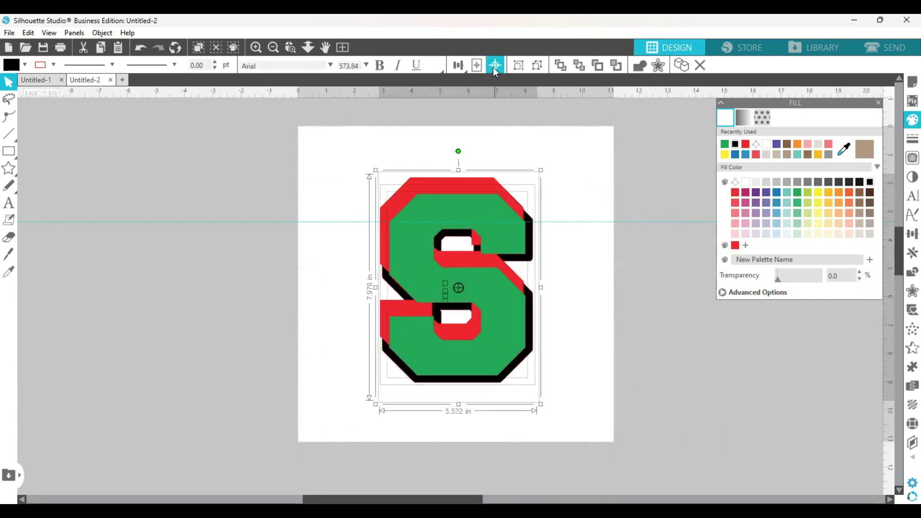
pyautogui.click(139, 48)
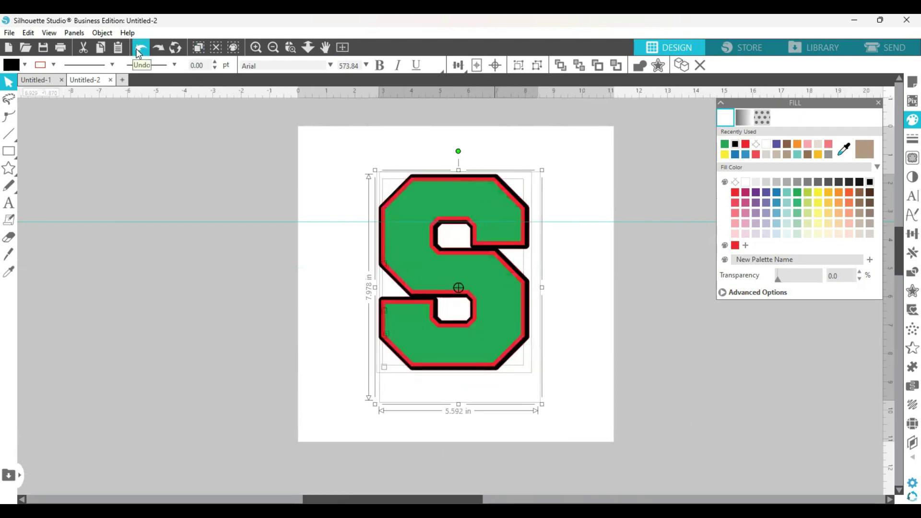
pyautogui.click(339, 186)
pyautogui.moveTo(341, 154); pyautogui.dragTo(599, 387)
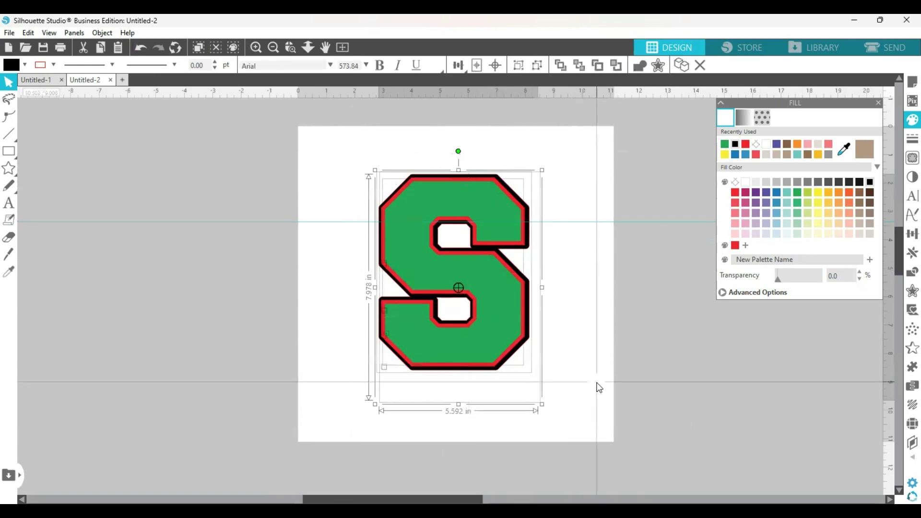
pyautogui.click(103, 35)
pyautogui.moveTo(170, 74)
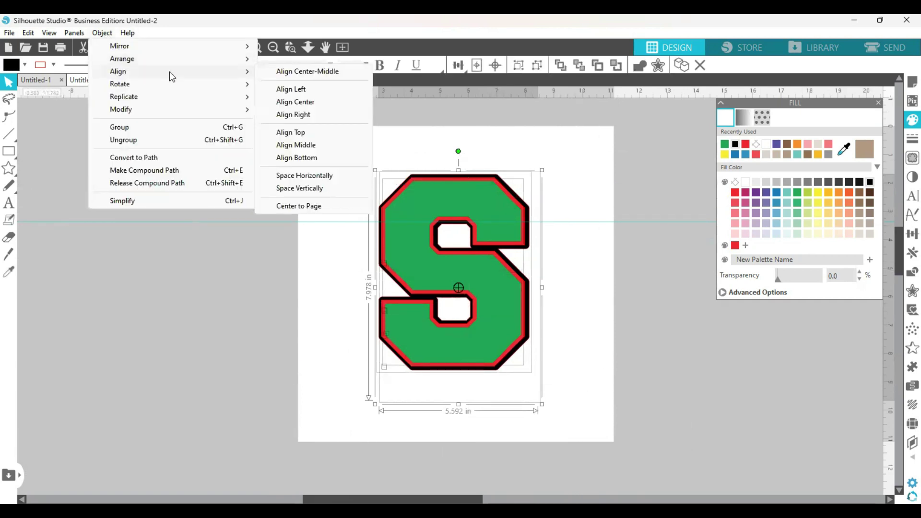
pyautogui.click(302, 101)
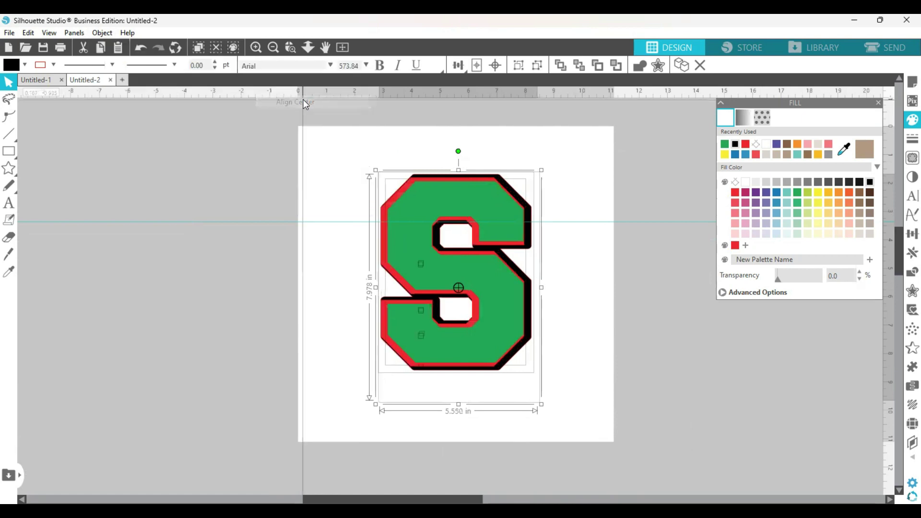
pyautogui.click(303, 100)
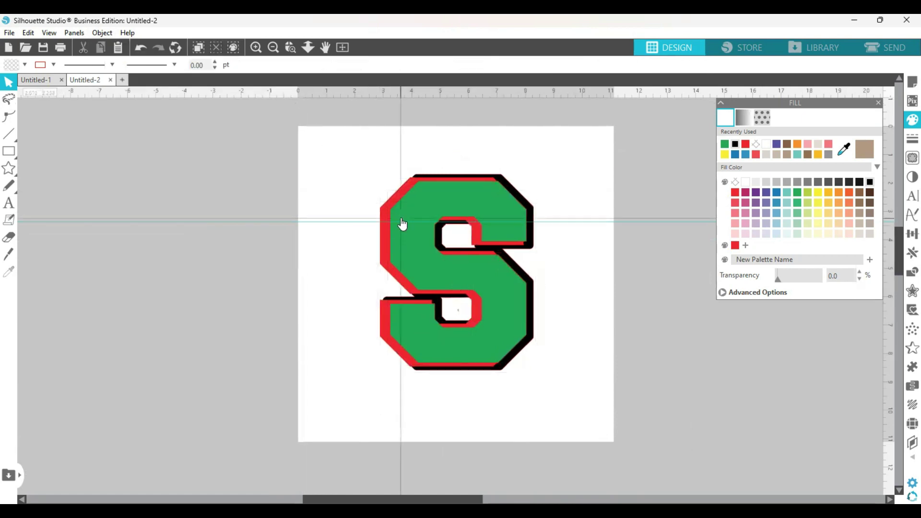
pyautogui.click(143, 50)
pyautogui.click(143, 49)
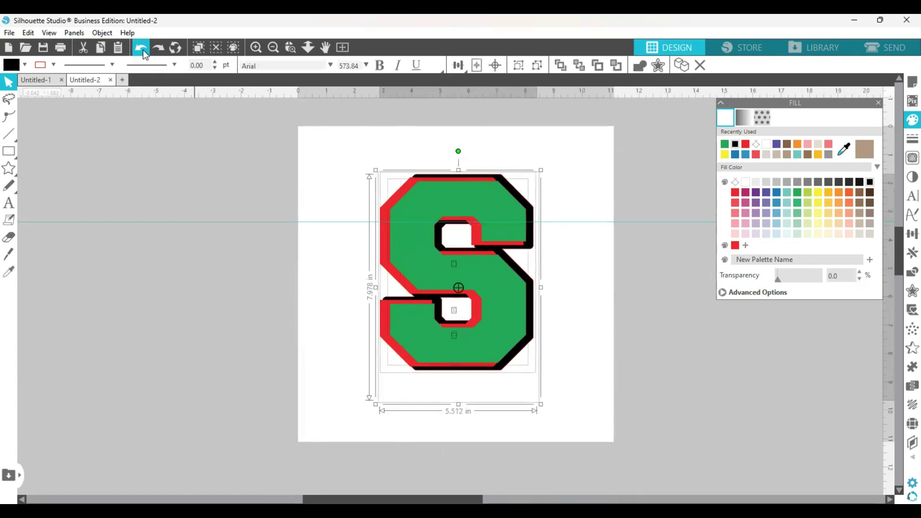
# Nudge the green-and-red S two steps left so its outlines sit evenly
pyautogui.click(231, 186)
pyautogui.click(527, 211)
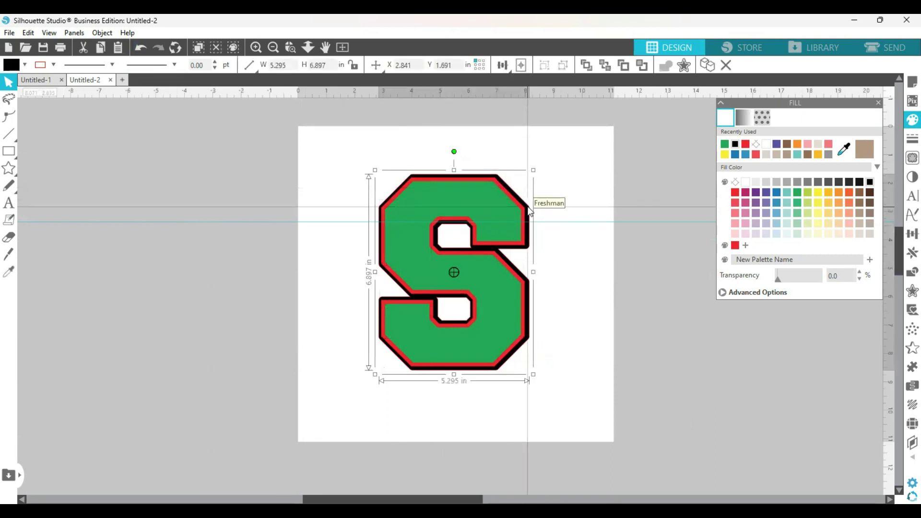
pyautogui.press('Left')
pyautogui.press('Left')
pyautogui.press('Left')
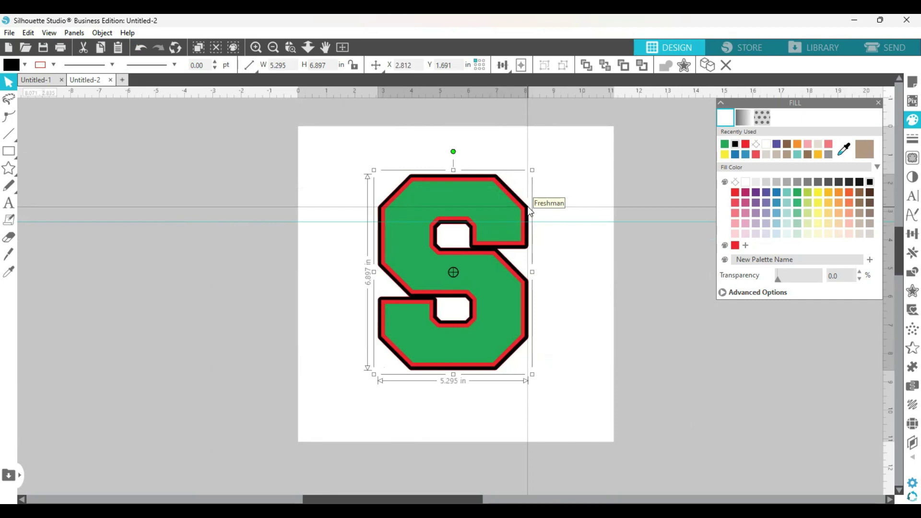
pyautogui.press('Left')
pyautogui.click(231, 176)
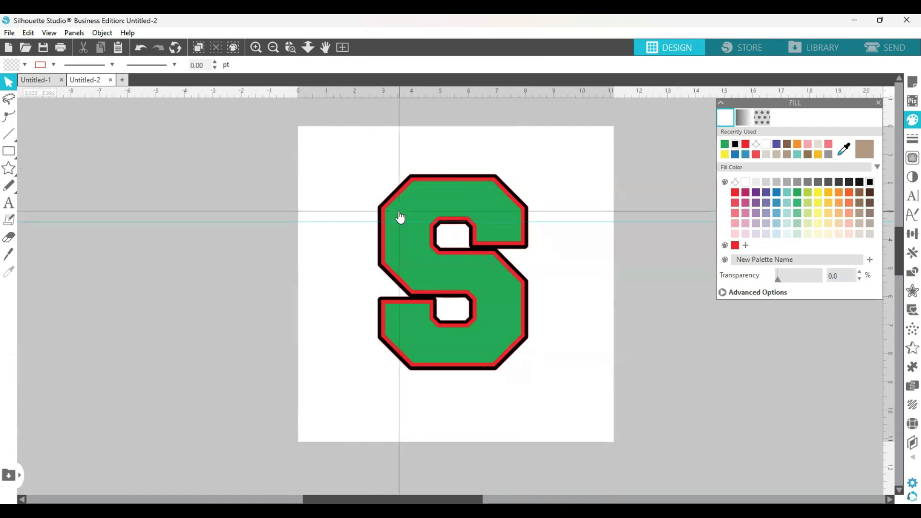
pyautogui.moveTo(399, 217); pyautogui.dragTo(422, 219)
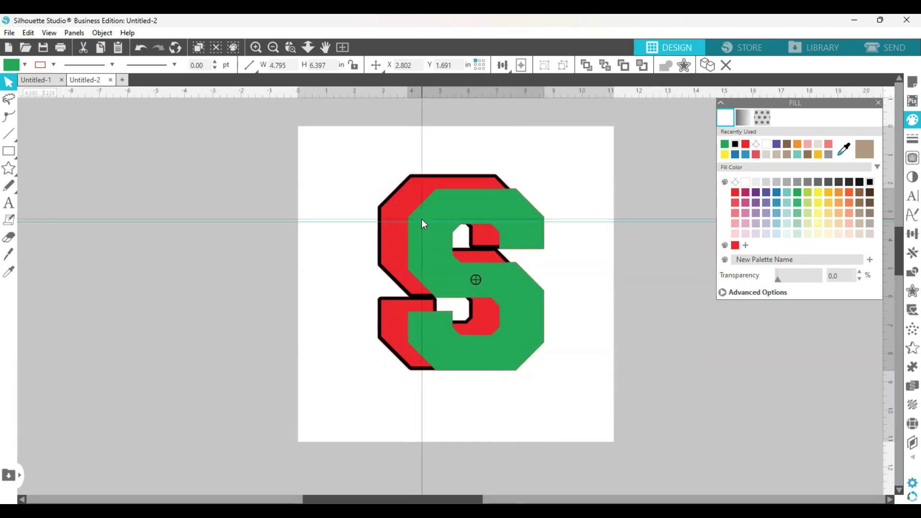
pyautogui.press('Escape')
pyautogui.click(141, 47)
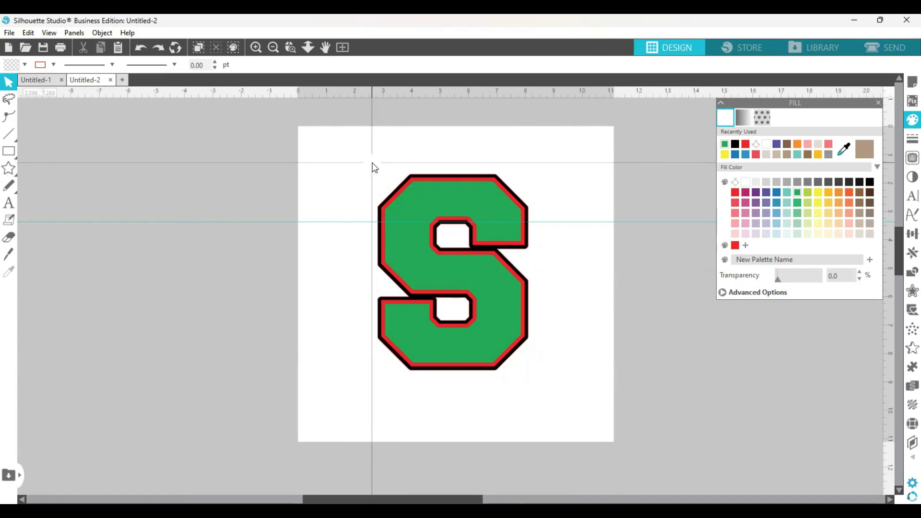
pyautogui.moveTo(359, 152); pyautogui.dragTo(562, 408)
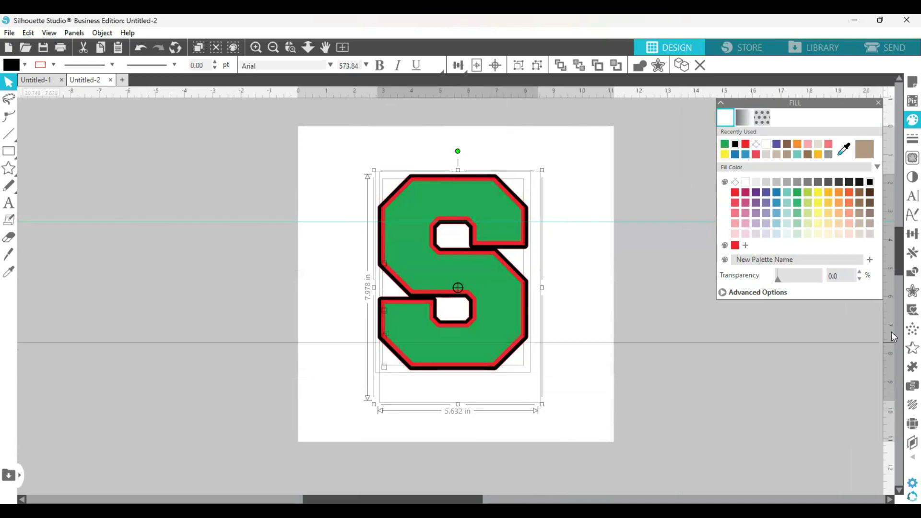
# Apply Subtract All so the red and black outlines become hollow rings
pyautogui.click(904, 271)
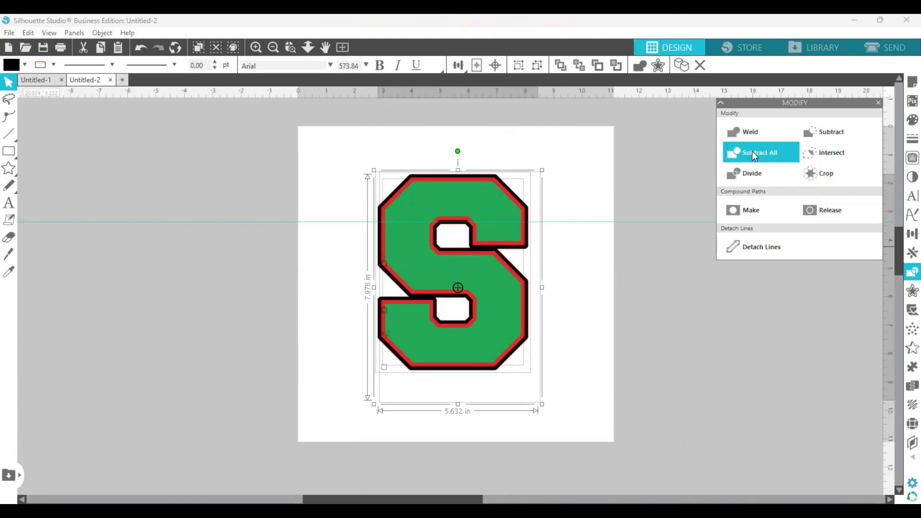
pyautogui.click(752, 151)
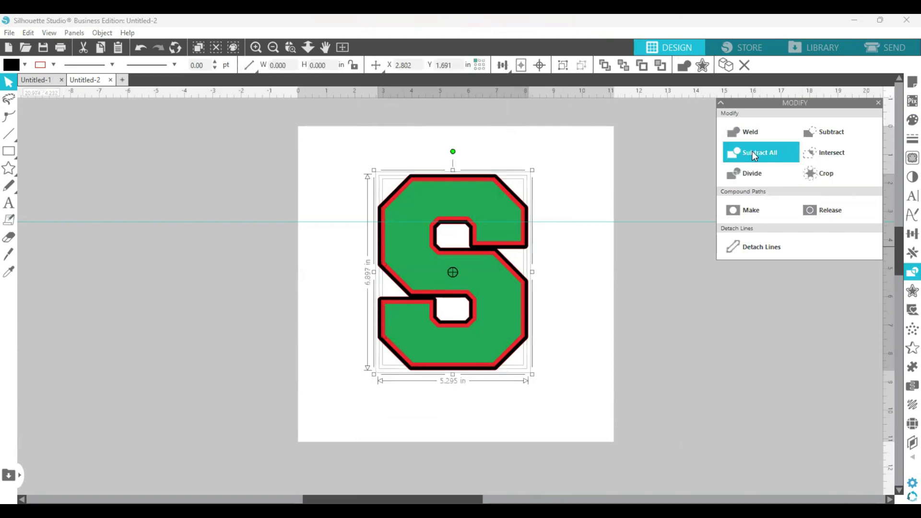
pyautogui.click(594, 210)
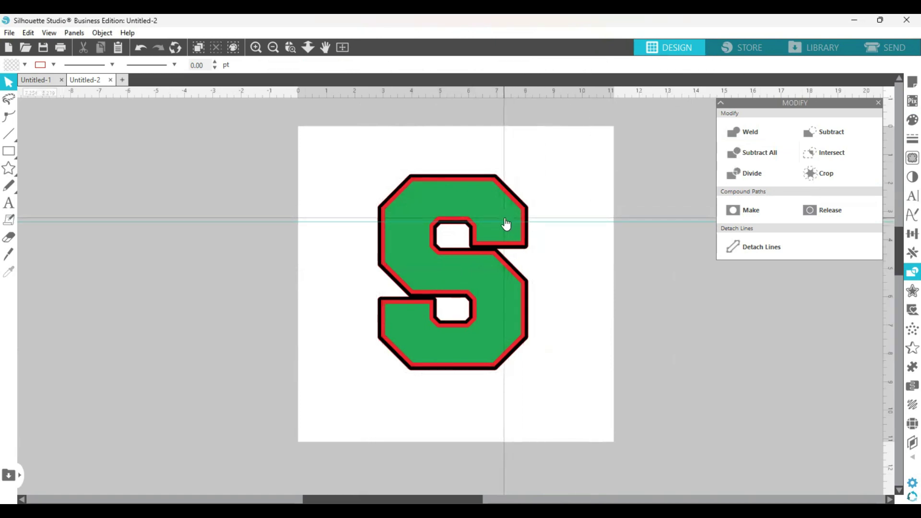
# Drag the green S and the red outline apart from the black outline
pyautogui.moveTo(505, 221); pyautogui.dragTo(603, 229)
pyautogui.moveTo(485, 179); pyautogui.dragTo(526, 179)
pyautogui.click(526, 179)
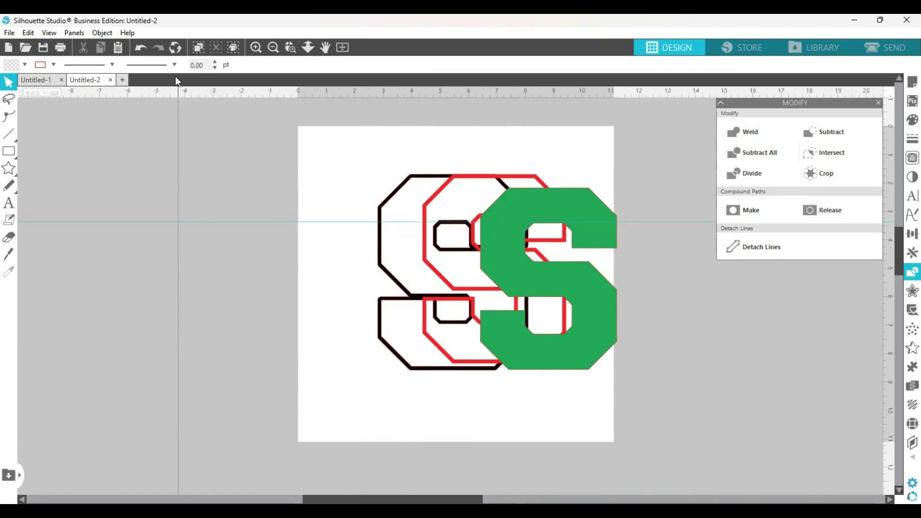
# Undo the two moves so the green S and red outline return over the black outline
pyautogui.click(139, 47)
pyautogui.click(139, 47)
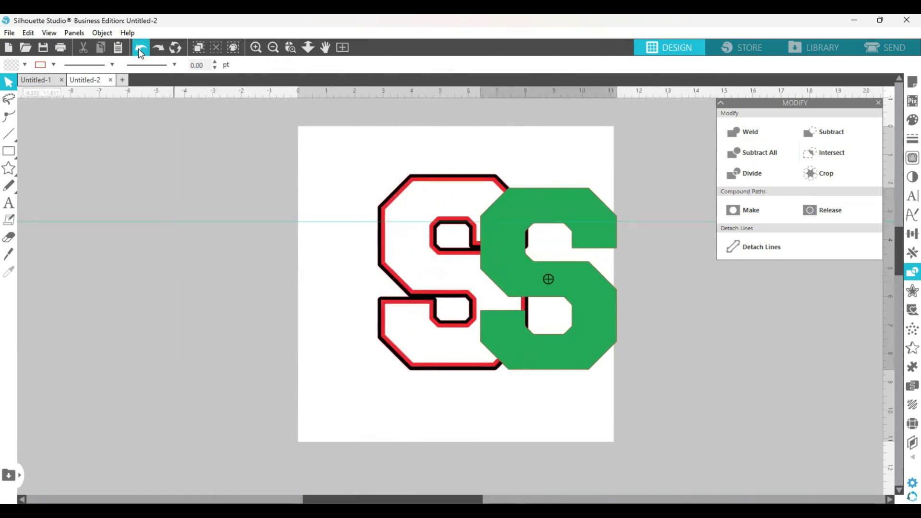
pyautogui.click(139, 47)
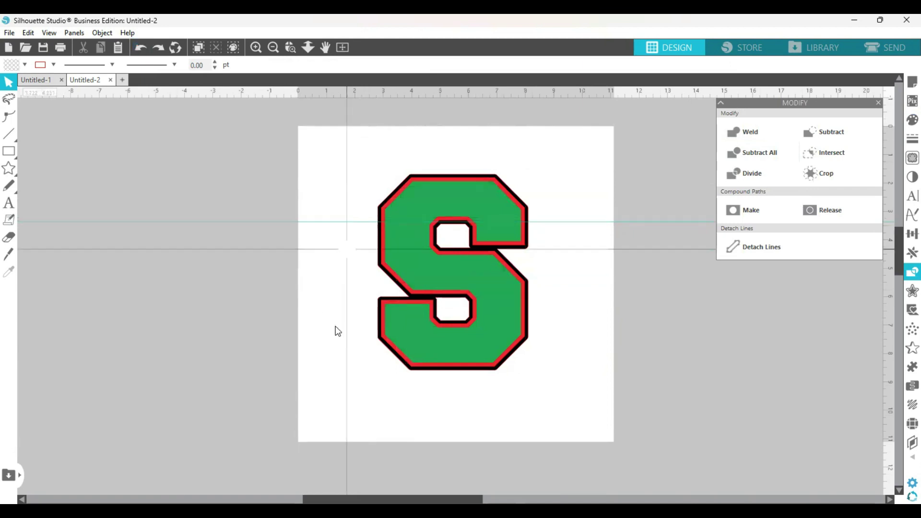